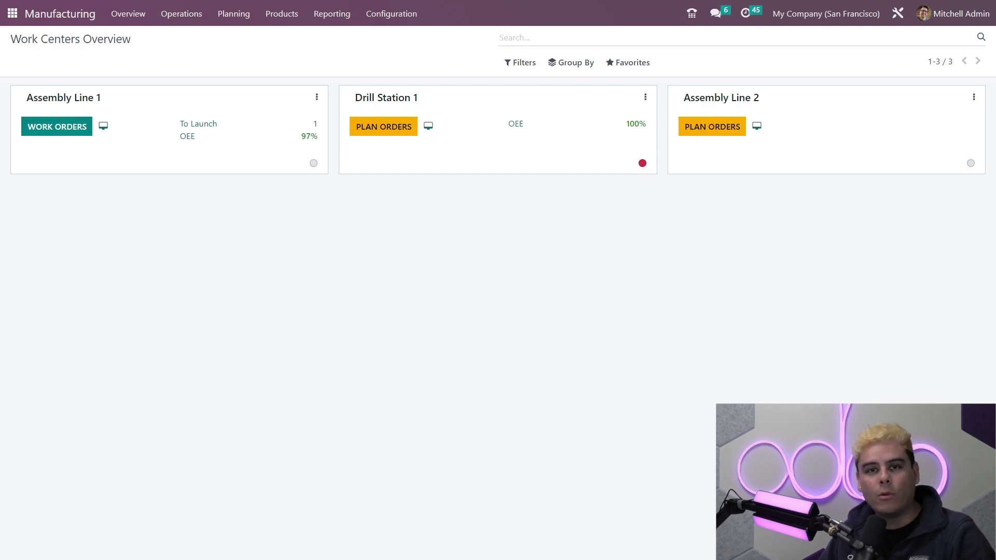
# Review the Manufacturing settings: Work Orders enabled, Work Order Dependencies left unchecked.
pyautogui.click(379, 14)
pyautogui.click(384, 36)
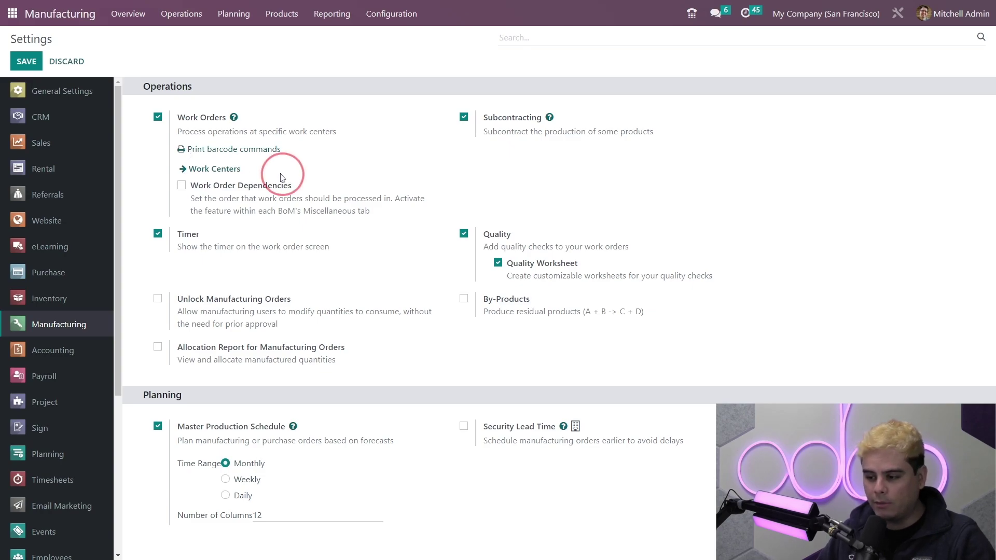
pyautogui.click(211, 173)
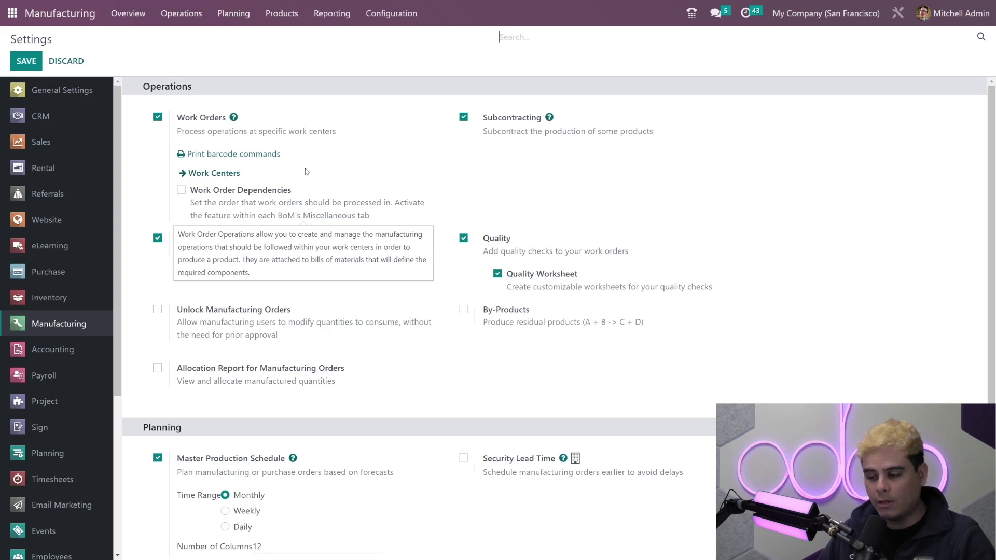
pyautogui.click(390, 14)
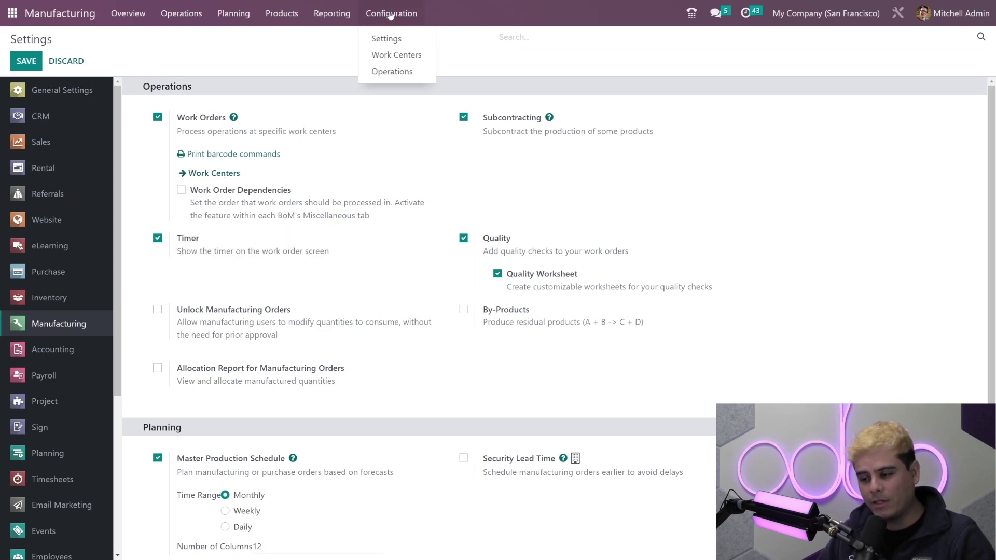
# Create a new work center named 'Alternative Assembly Line' with code AAL.
pyautogui.click(395, 56)
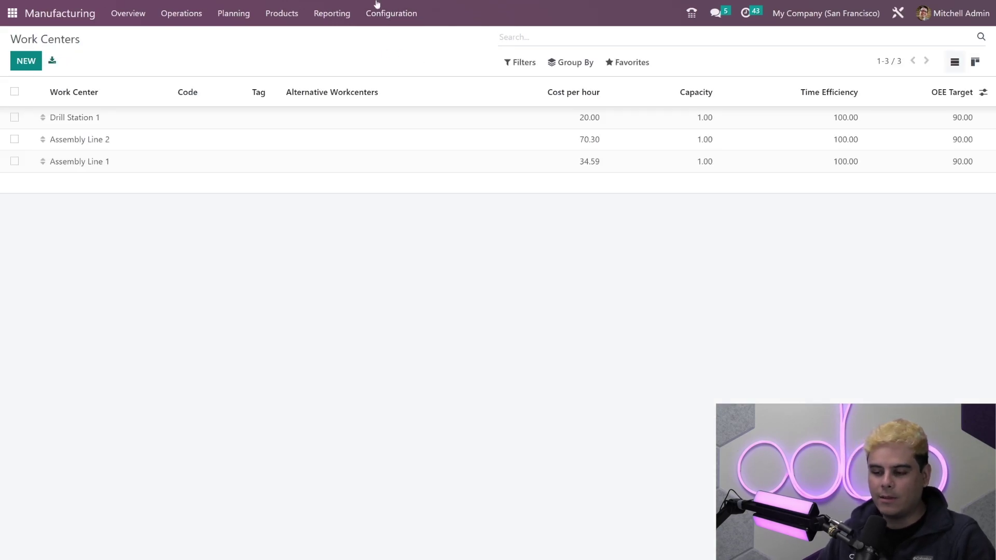
pyautogui.click(24, 62)
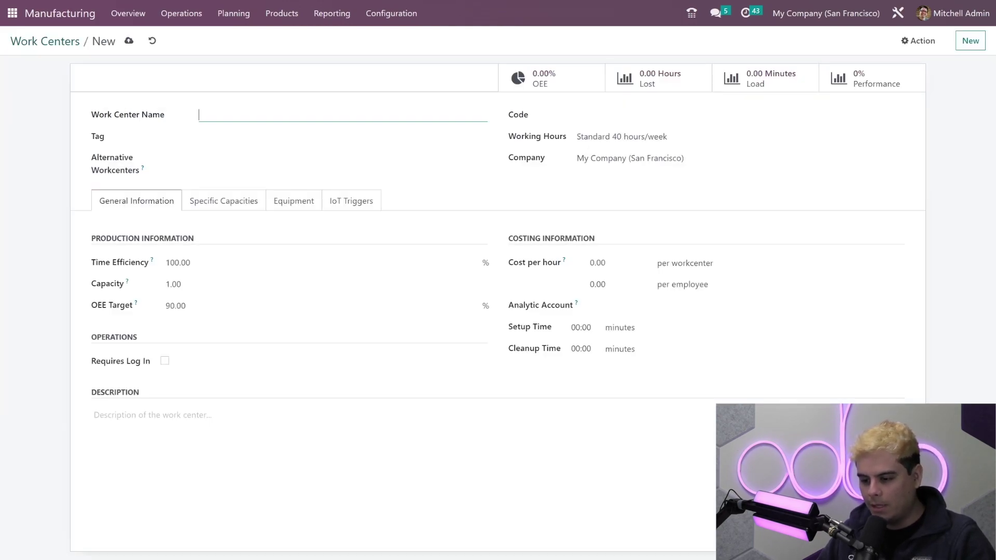
pyautogui.write('Alternative Assembly Line')
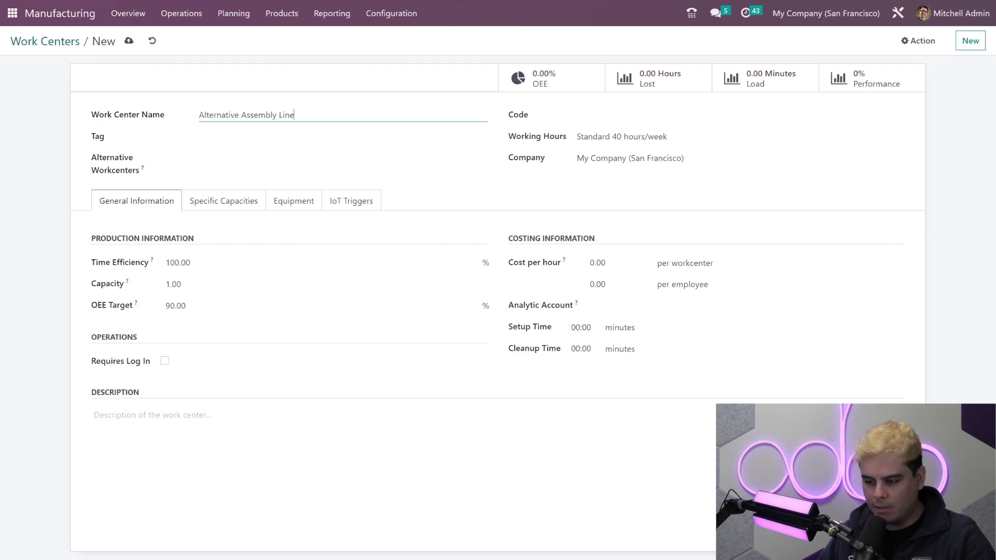
pyautogui.click(577, 115)
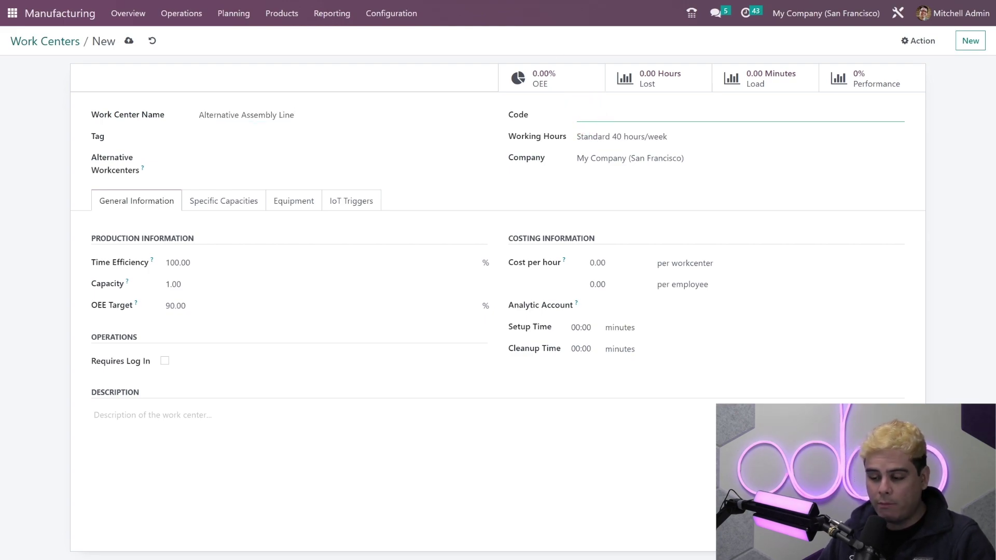
pyautogui.write('AAL')
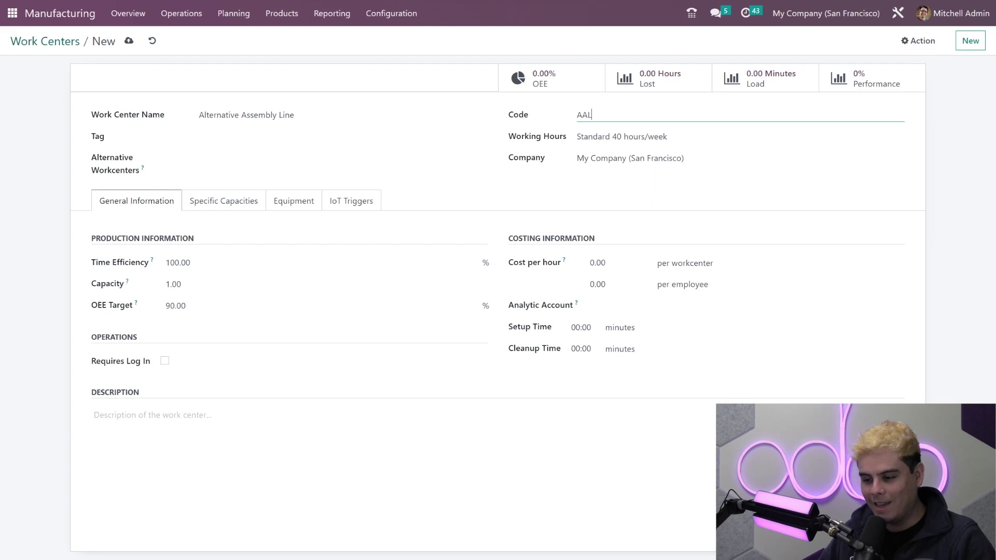
pyautogui.moveTo(199, 241); pyautogui.dragTo(77, 238)
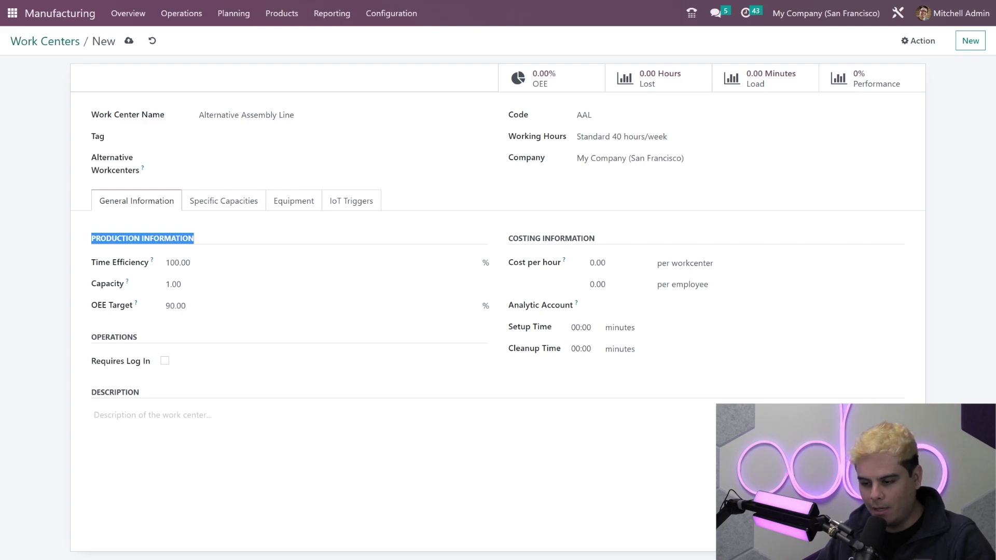
# Add Samsung Monitor 15", Crosscut Saw and Scrub Plane as equipment, then save the work center.
pyautogui.click(304, 205)
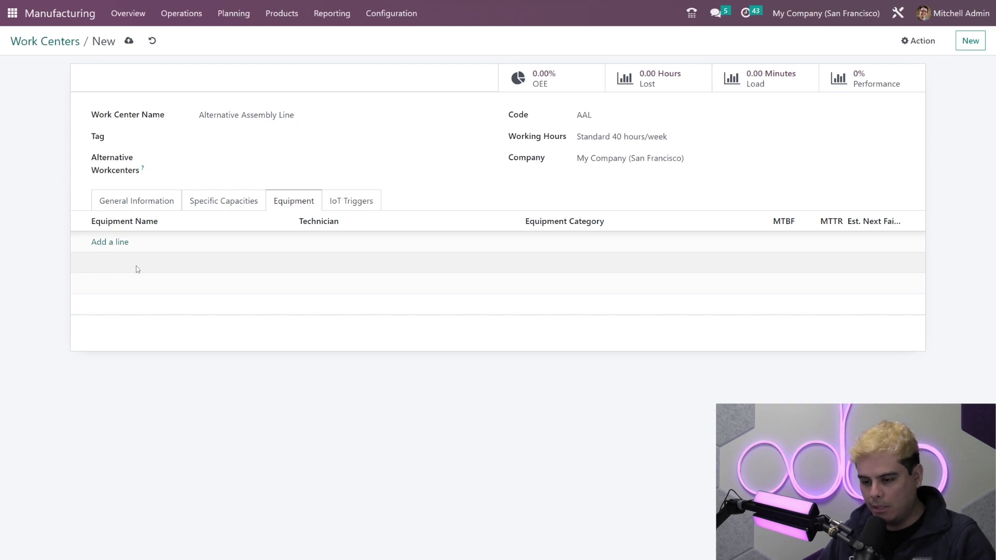
pyautogui.click(111, 242)
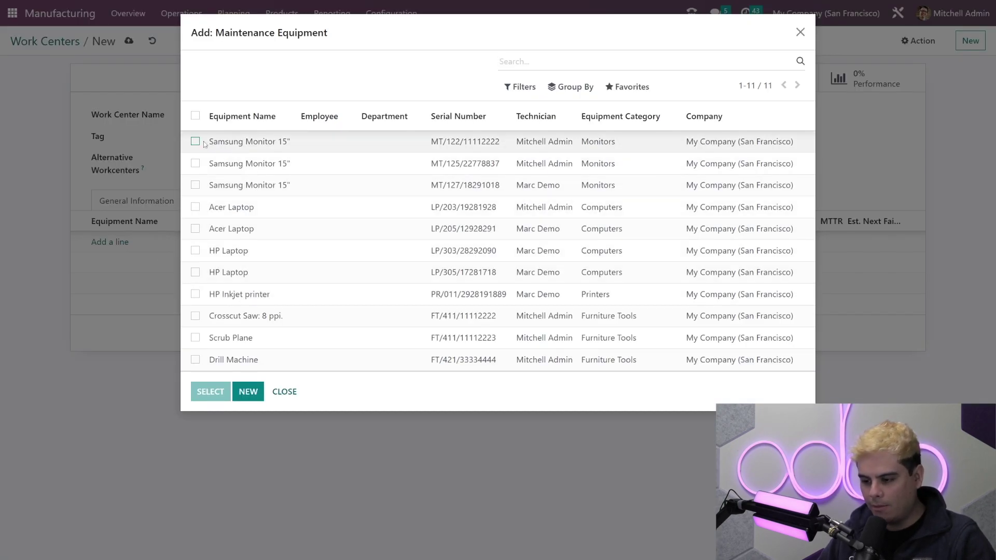
pyautogui.click(196, 163)
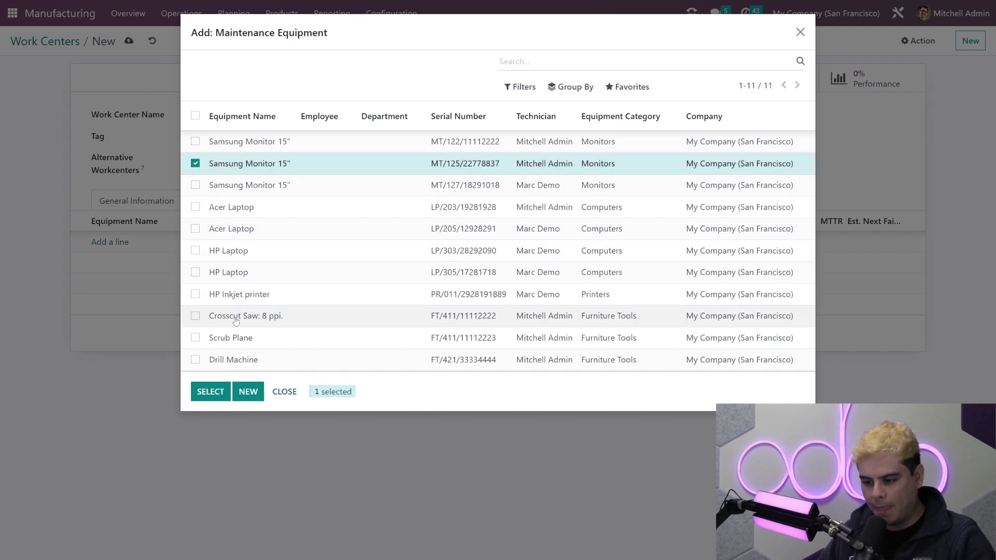
pyautogui.click(196, 316)
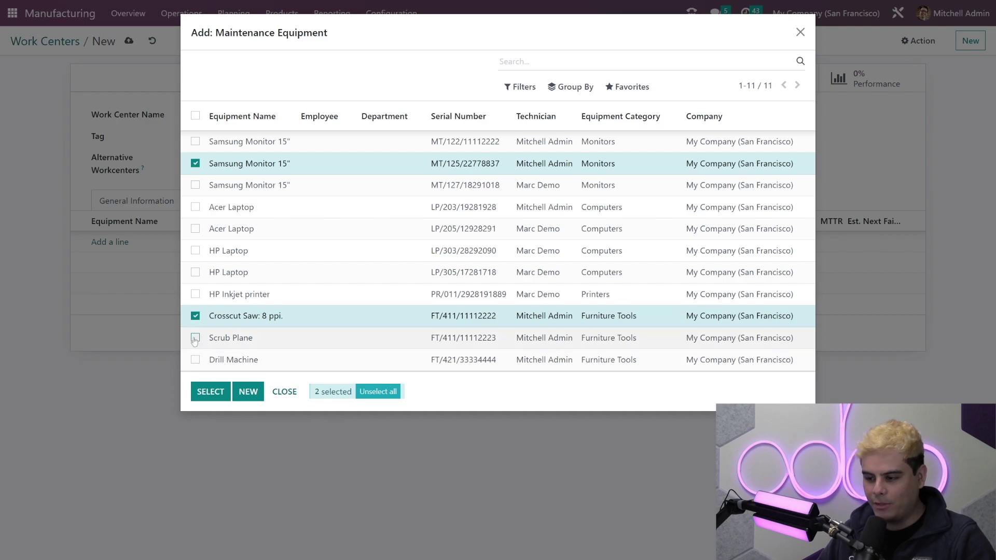
pyautogui.click(196, 338)
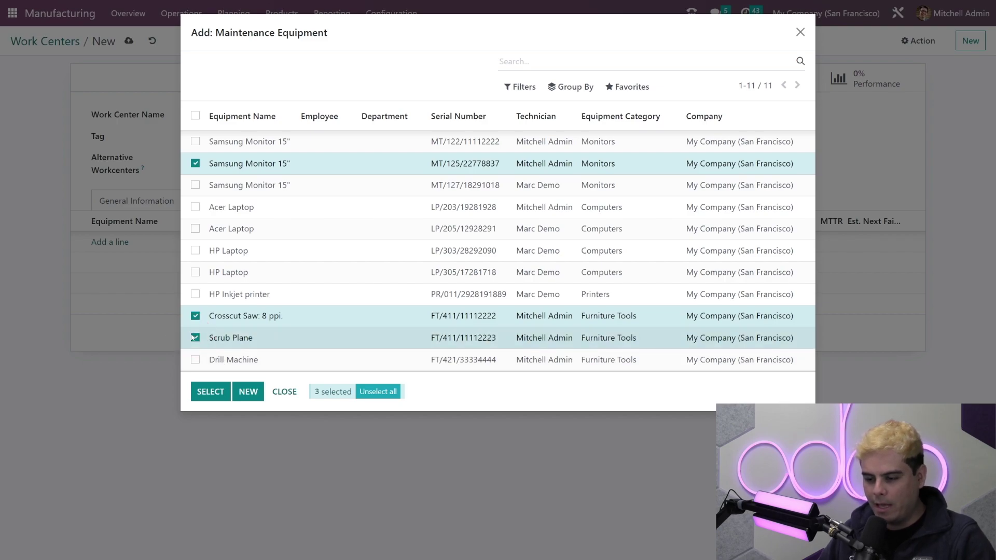
pyautogui.click(226, 394)
pyautogui.click(129, 41)
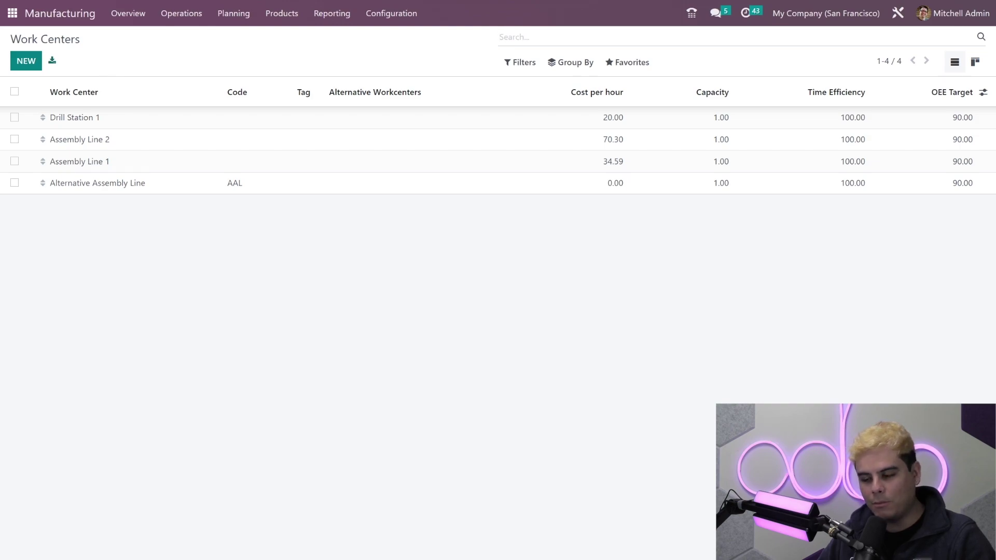
# Set Alternative Assembly Line as Assembly Line 1's alternative work center and save.
pyautogui.click(93, 163)
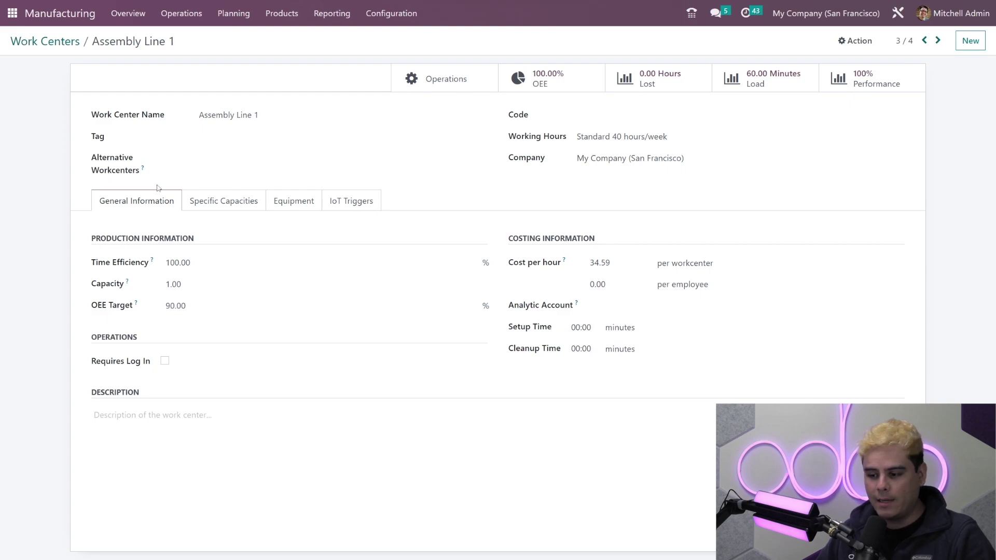
pyautogui.click(202, 164)
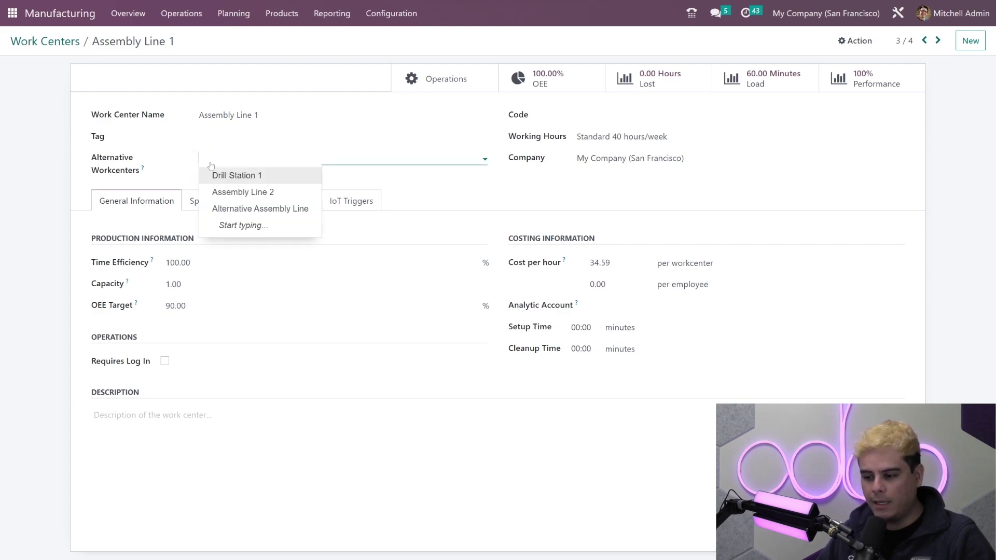
pyautogui.click(242, 207)
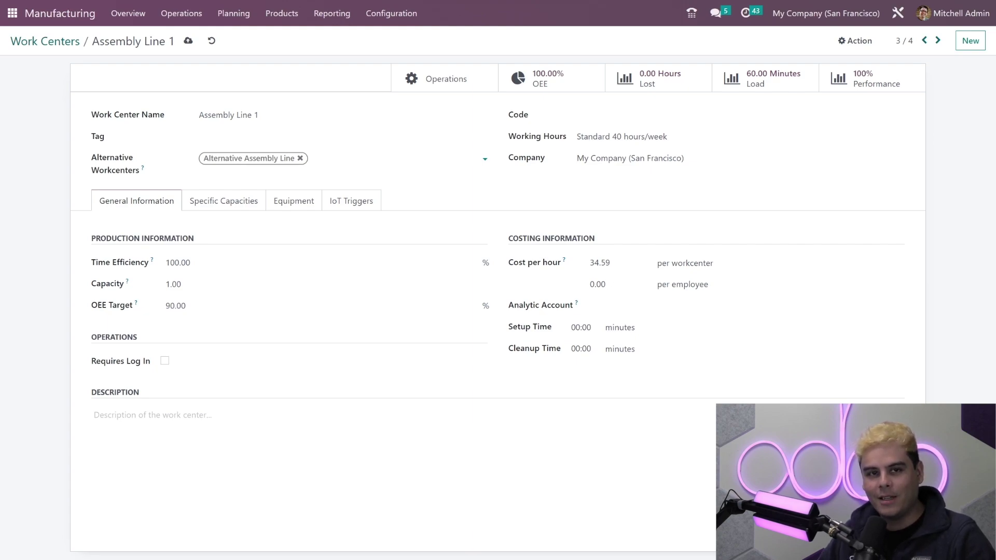
pyautogui.click(188, 41)
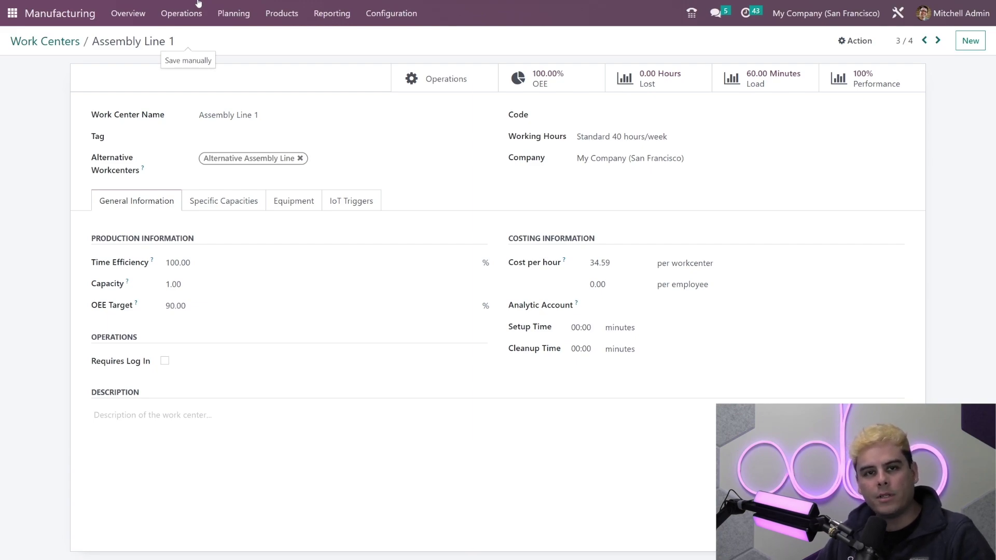
# Return to the Work Centers Overview and point out Assembly Line 1 among the four work centers.
pyautogui.click(69, 15)
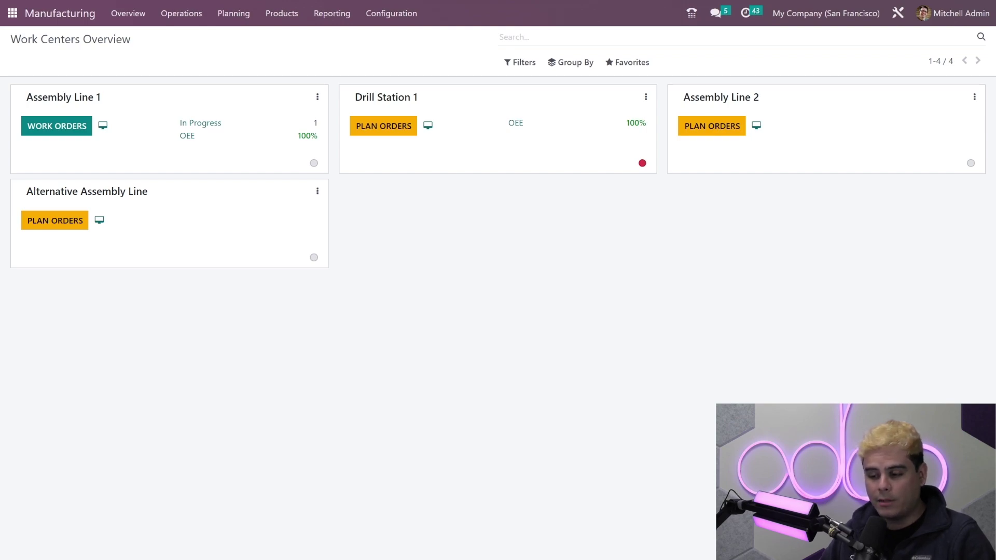
pyautogui.moveTo(115, 97); pyautogui.dragTo(11, 98)
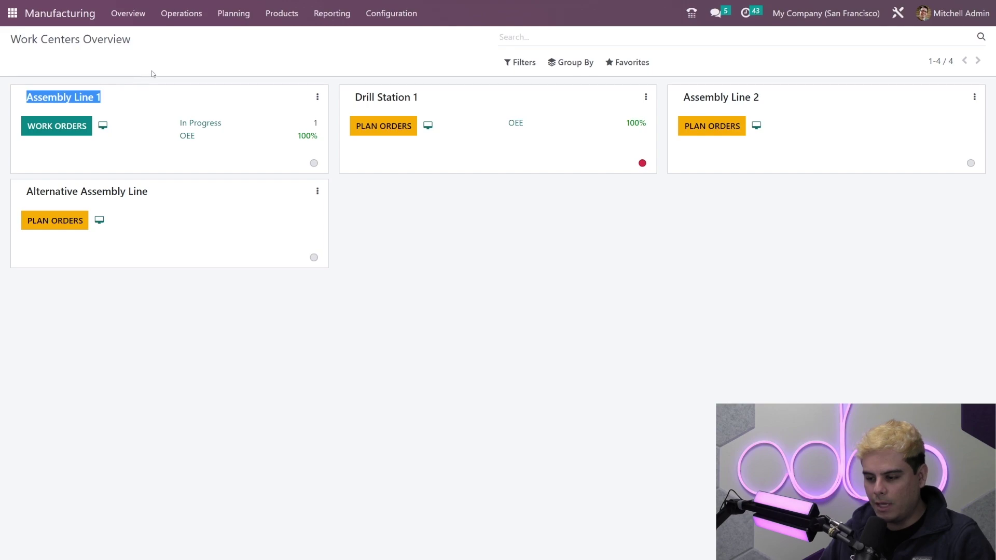
pyautogui.click(186, 38)
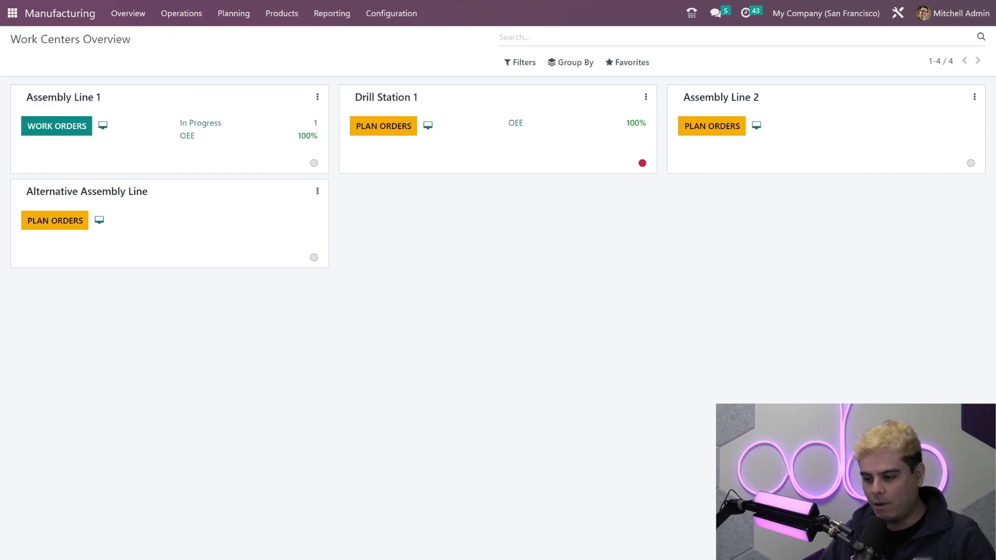
# Create and confirm a manufacturing order for one [FURN_6741] Large Meeting Table.
pyautogui.click(181, 13)
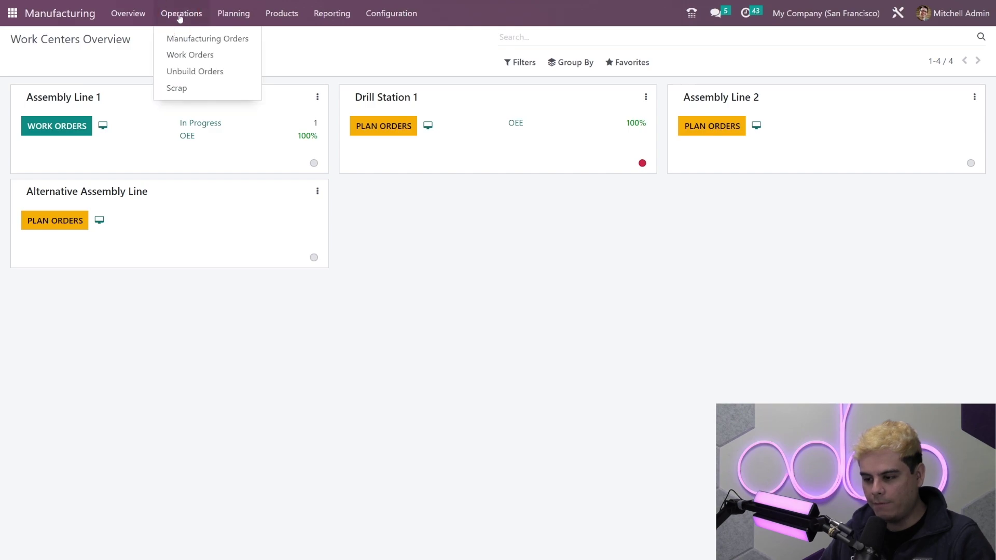
pyautogui.click(192, 40)
pyautogui.click(24, 63)
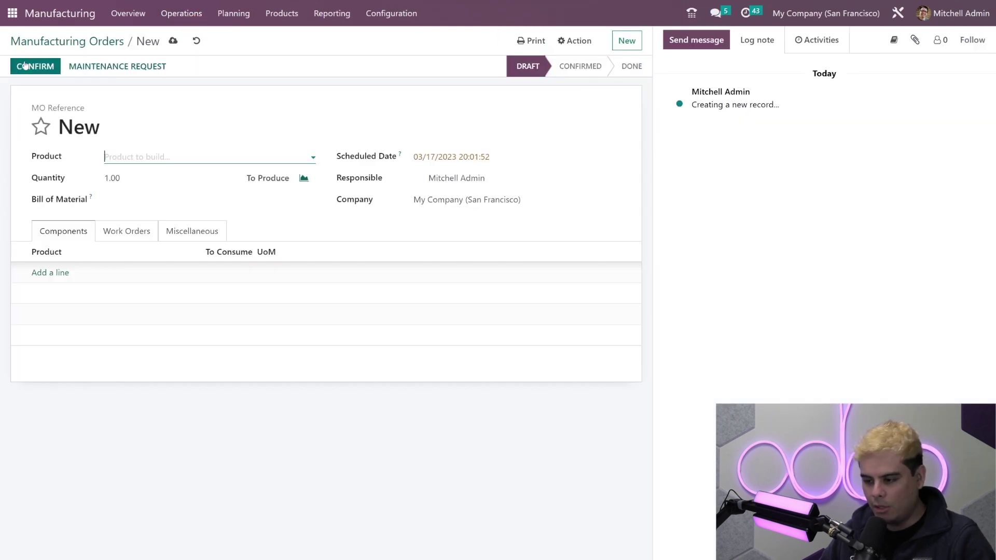
pyautogui.write('[FURN_6741] Large Meeting Table')
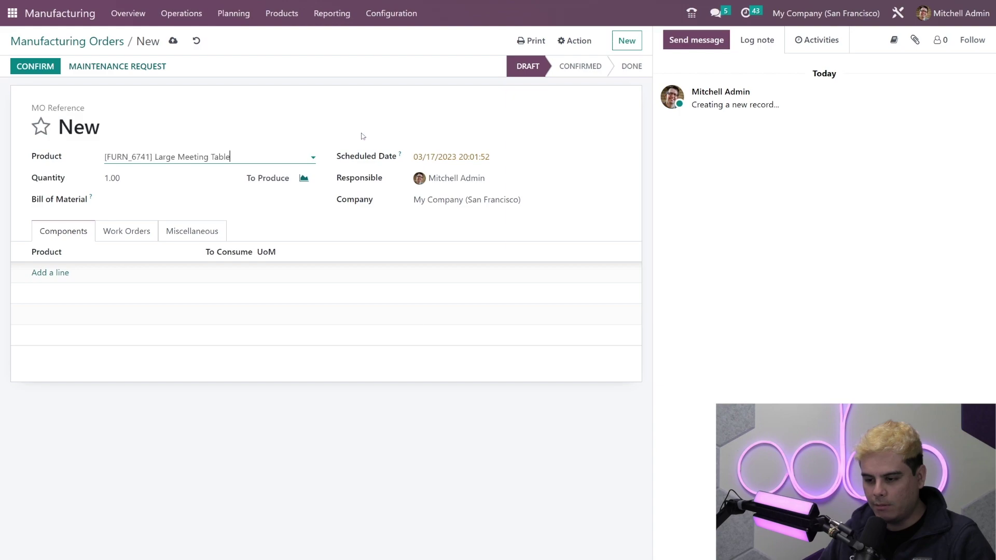
pyautogui.click(228, 177)
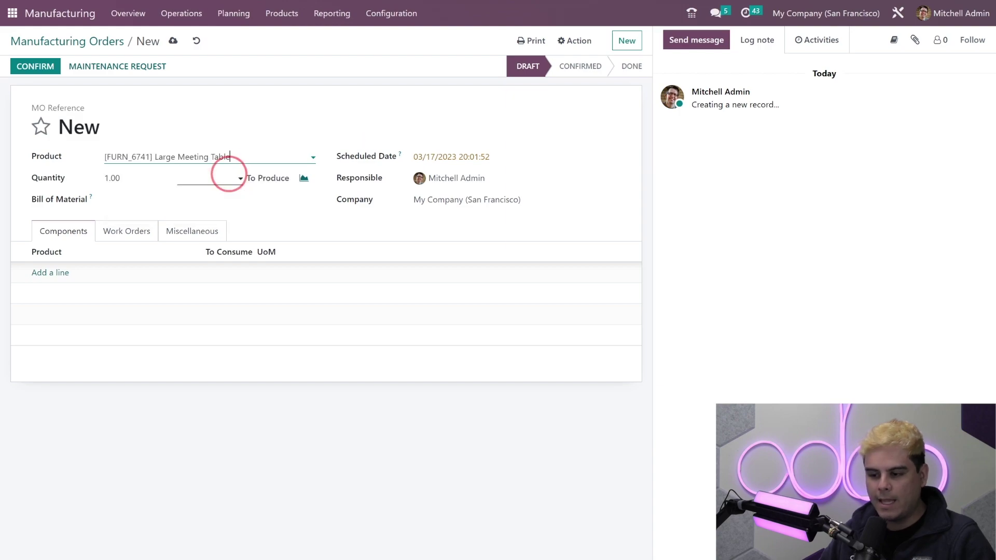
pyautogui.click(44, 72)
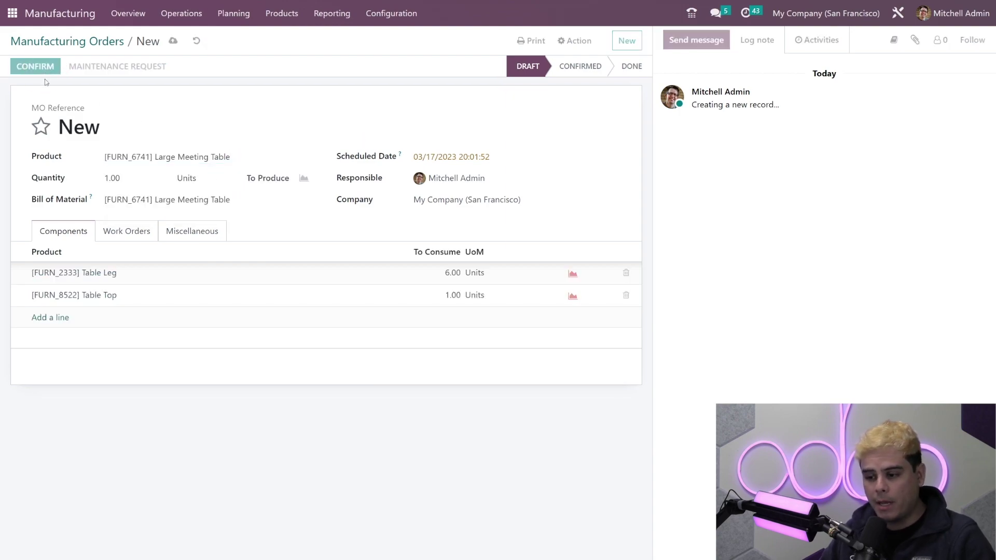
# Verify the Assembly work order is assigned to Assembly Line 1, then return to WH/MO/00010.
pyautogui.click(123, 252)
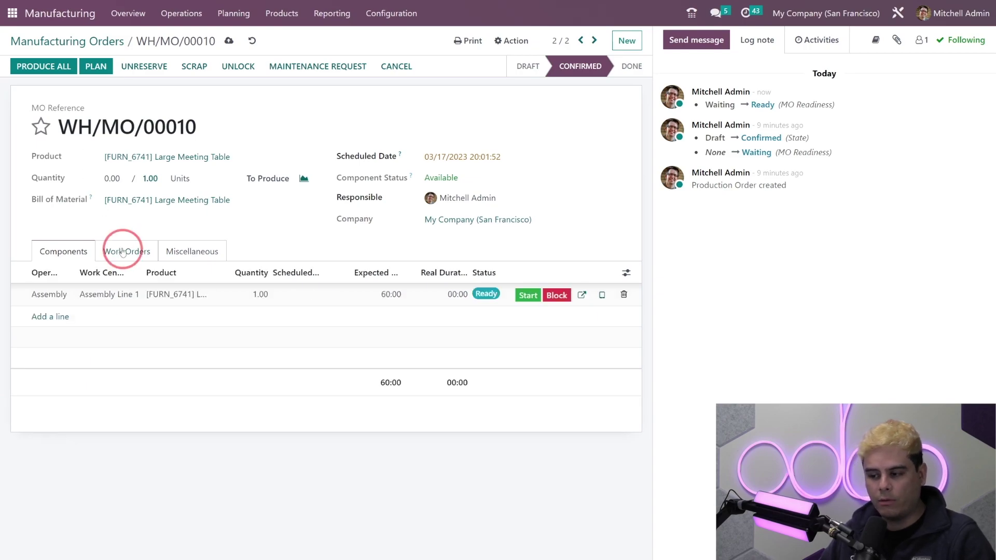
pyautogui.click(134, 295)
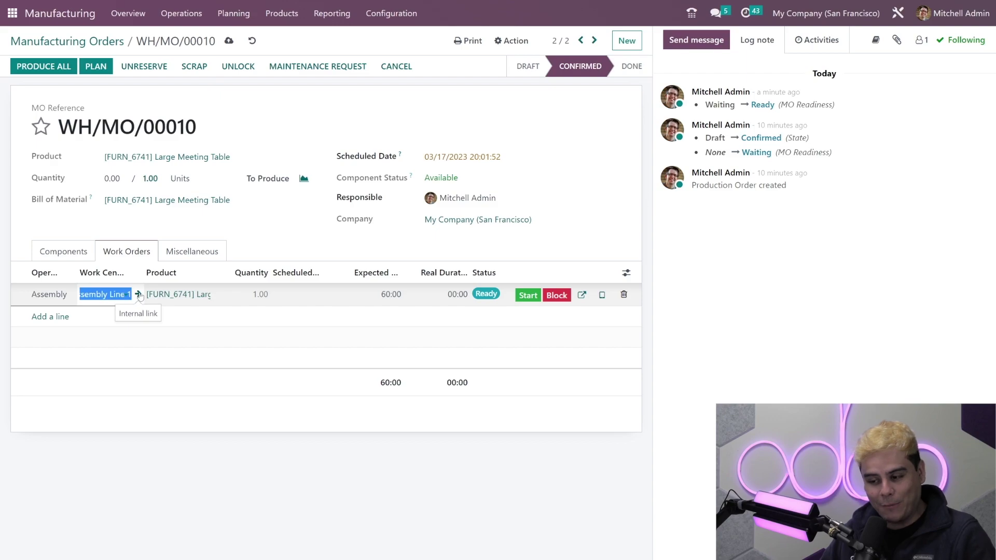
pyautogui.click(138, 294)
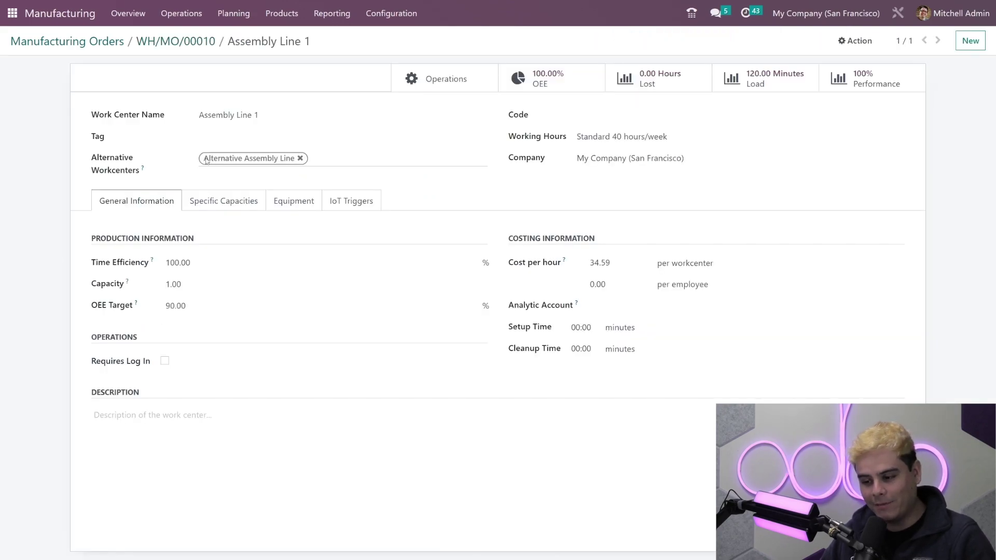
pyautogui.moveTo(319, 45); pyautogui.dragTo(239, 45)
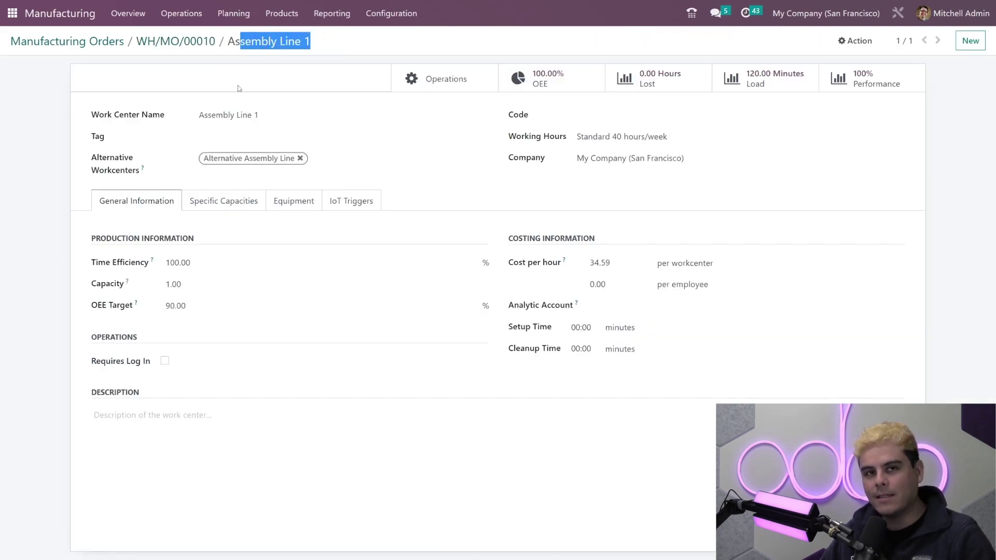
pyautogui.click(201, 67)
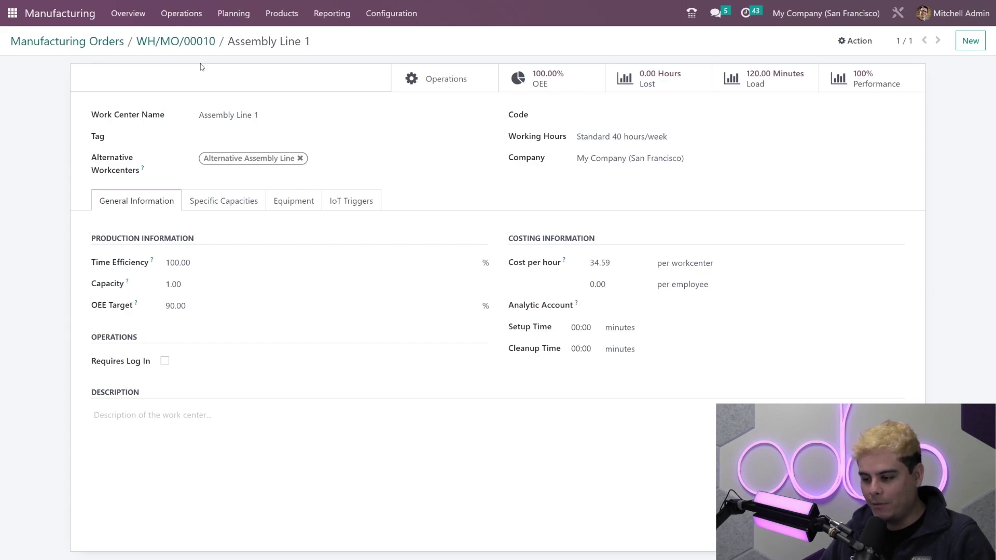
pyautogui.click(159, 44)
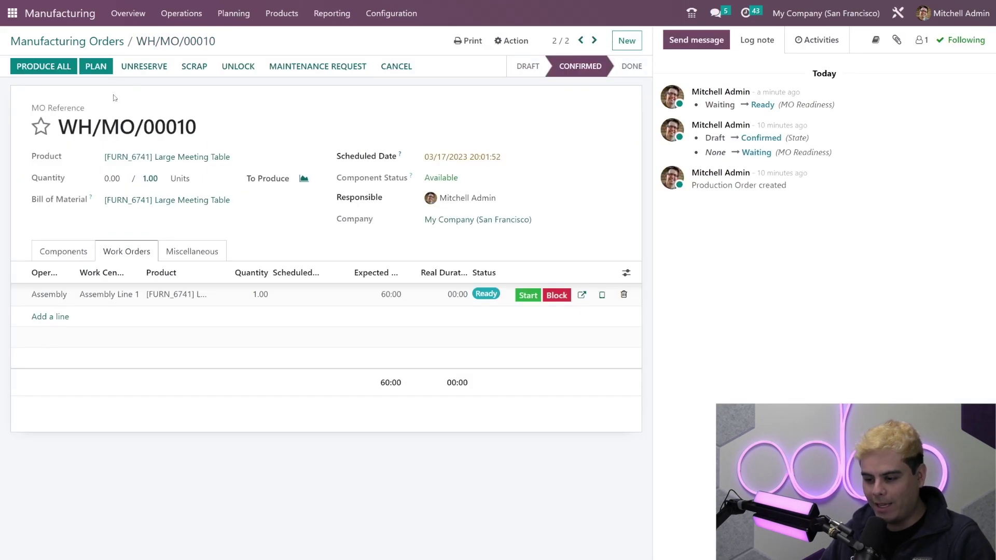
# Plan WH/MO/00010 and confirm in the overview that its work order moved to Alternative Assembly Line.
pyautogui.click(96, 66)
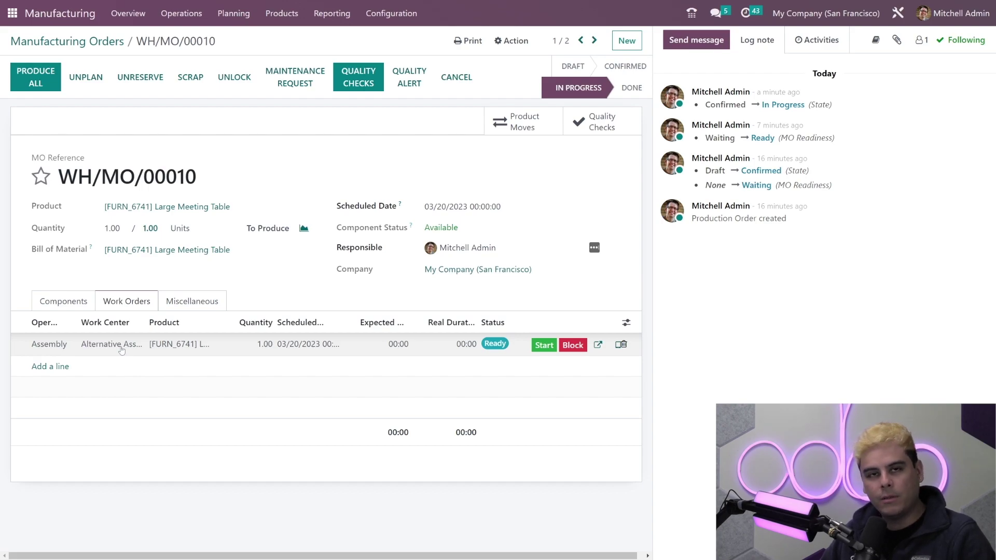
pyautogui.click(58, 15)
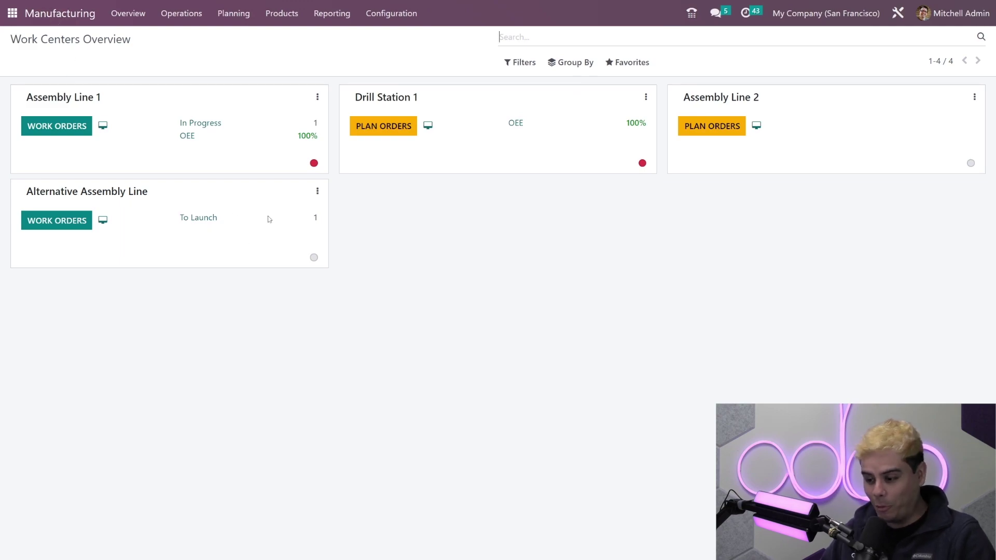
pyautogui.click(377, 244)
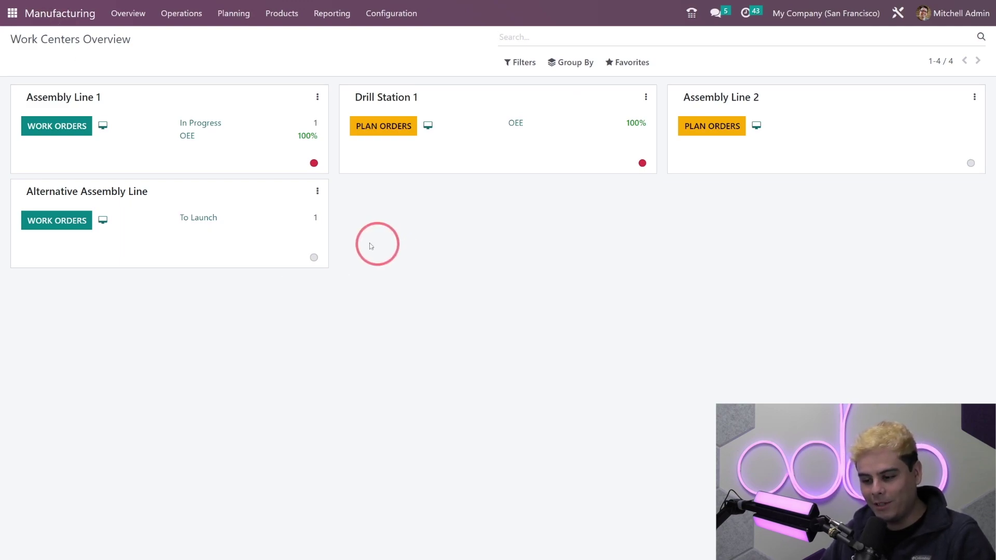